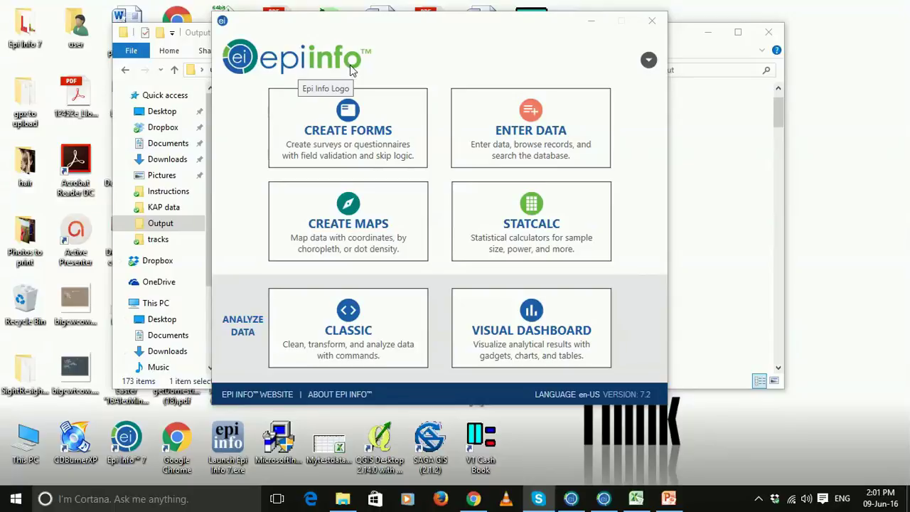
- Launch the Visual Dashboard and bring up the Open canvas dialog from the Options menu
left_click(546, 341)
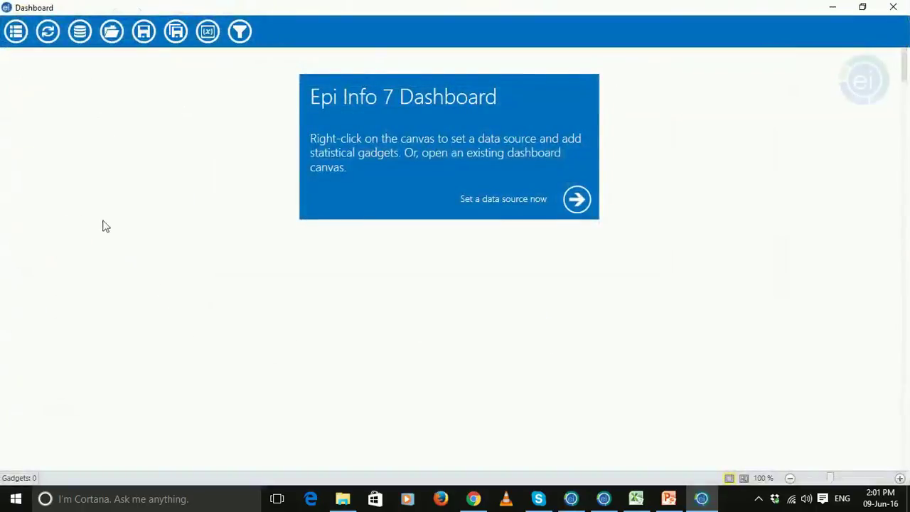
left_click(15, 33)
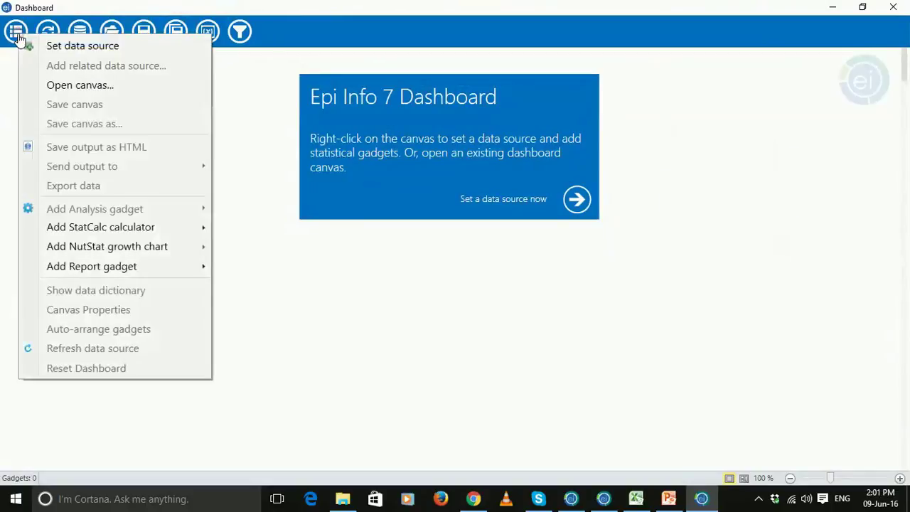
left_click(54, 86)
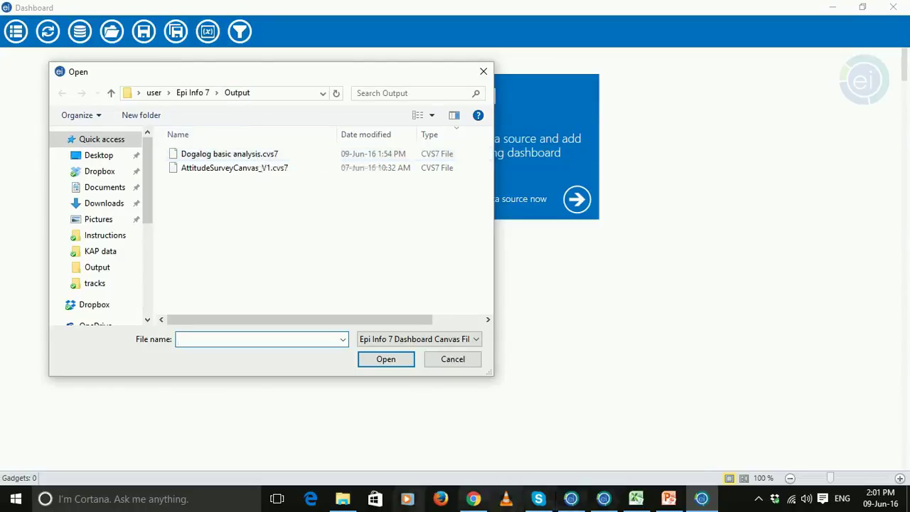
left_click(342, 498)
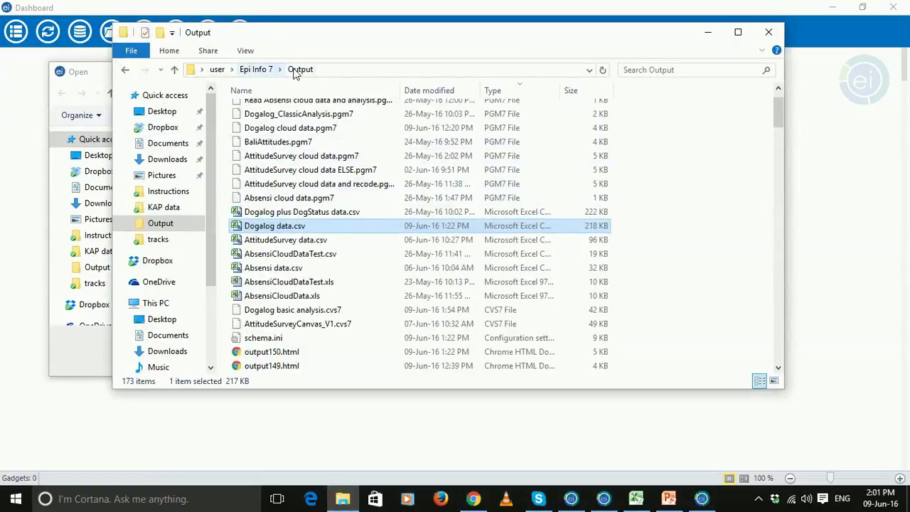
left_click(298, 311)
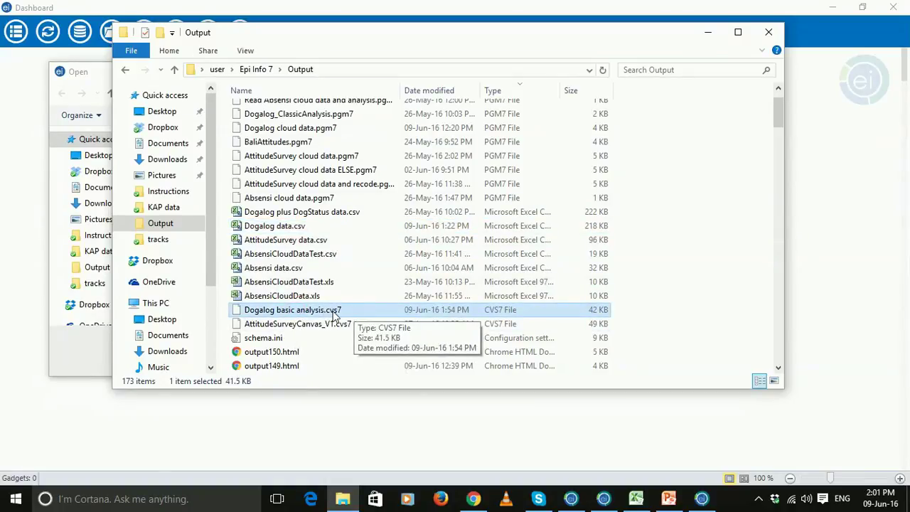
left_click(280, 227)
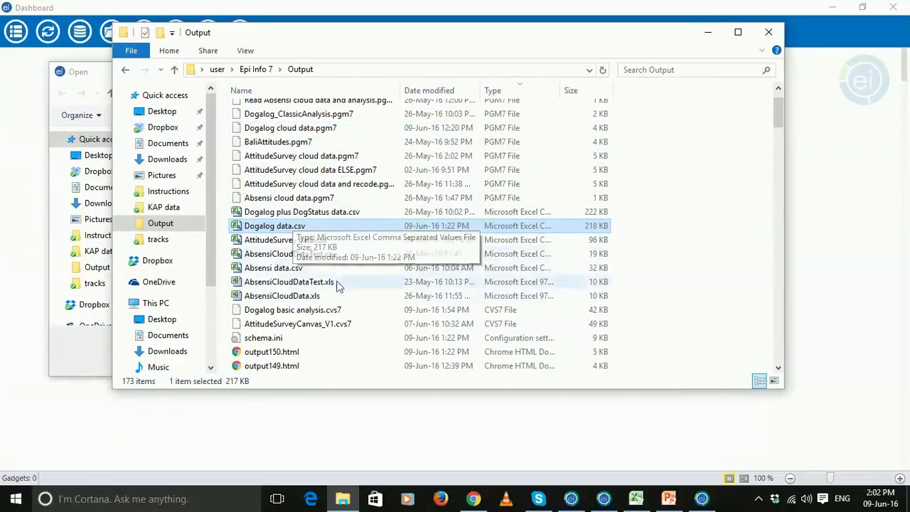
left_click(320, 310)
left_click(297, 227)
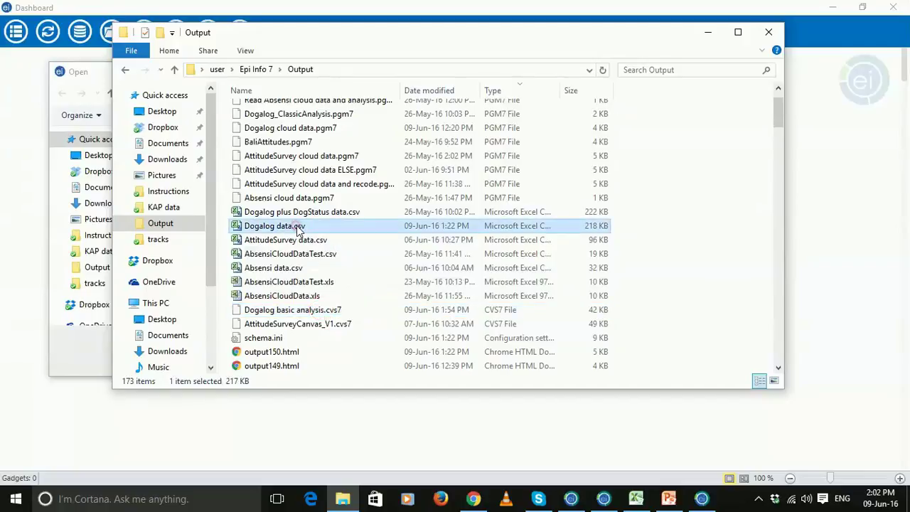
left_click(708, 33)
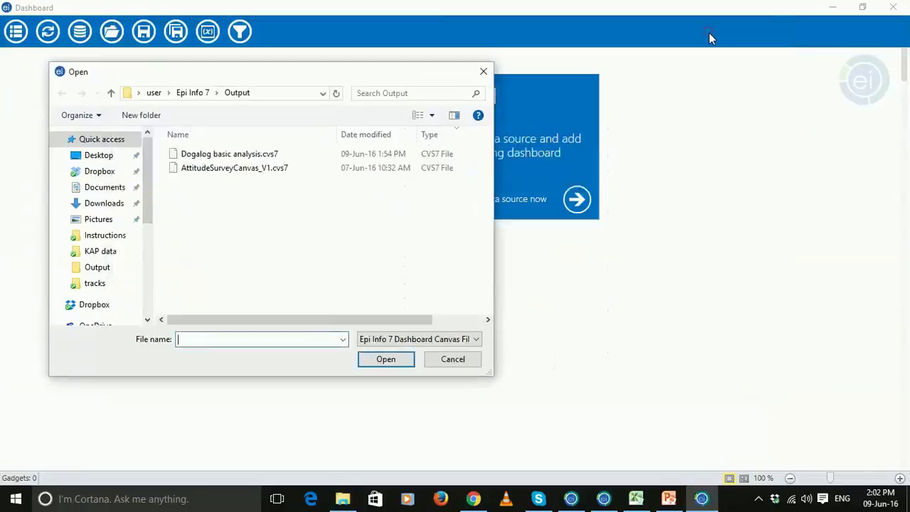
- Open Dogalog basic analysis.cvs7 and scroll down through its 38 frequency gadgets
left_click(216, 158)
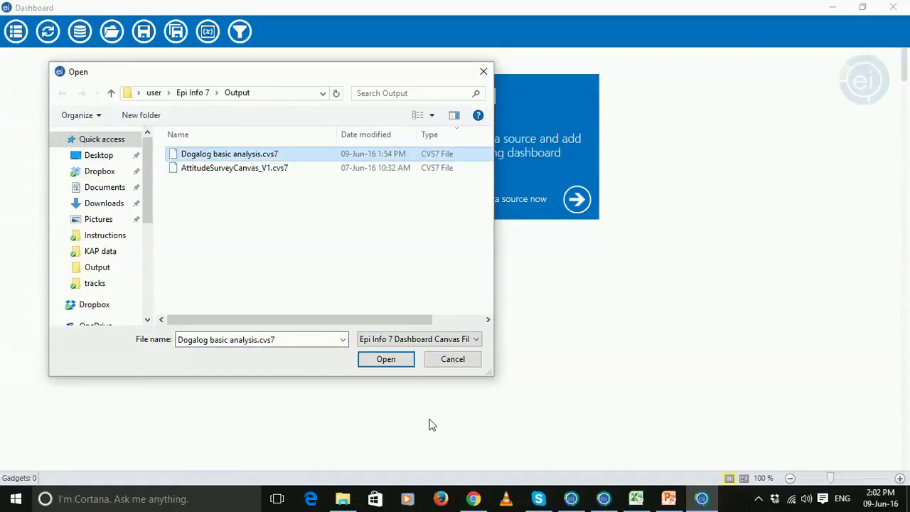
left_click(372, 360)
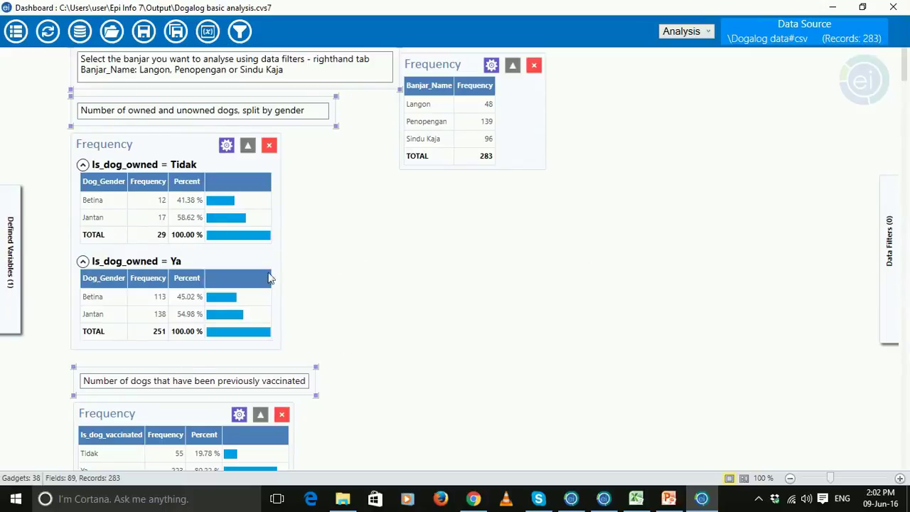
scroll(406, 329, "down", 9)
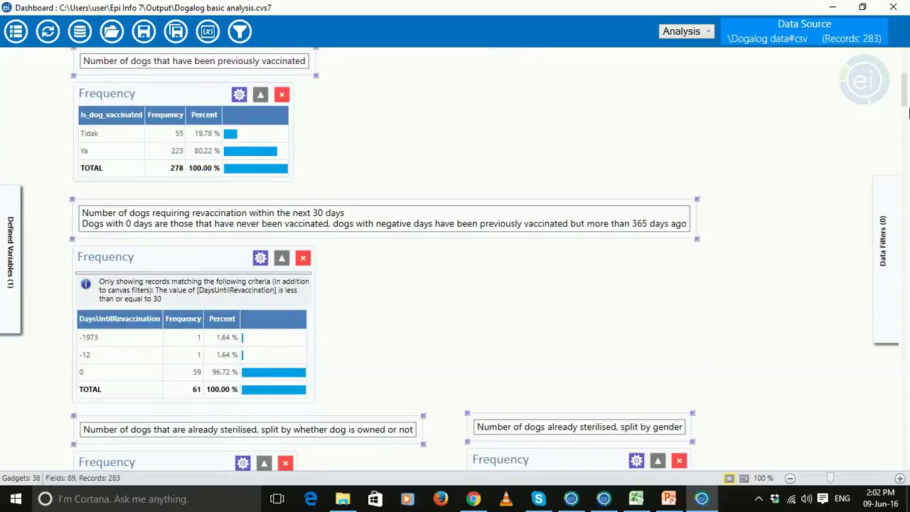
left_click_drag(908, 114, 904, 355)
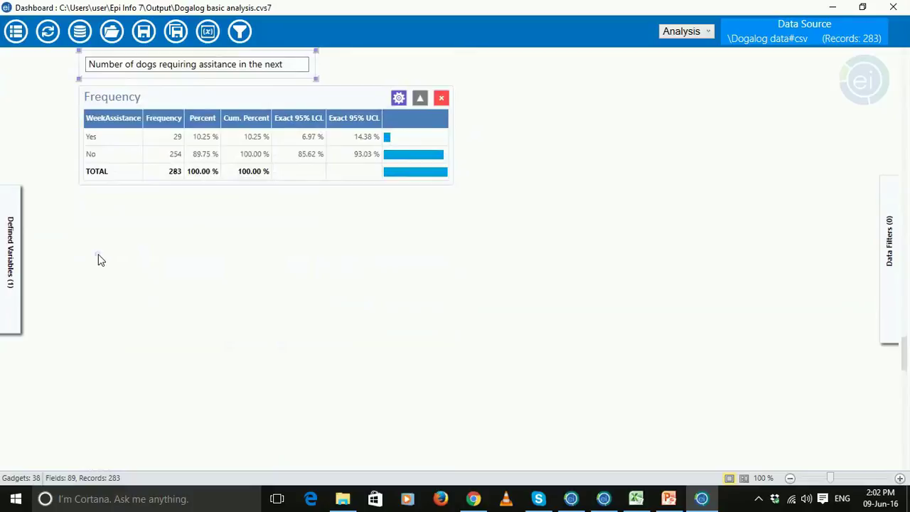
right_click(100, 260)
- Add a Frequency gadget of Dog_Gender, showing Betina 125 and Jantan 155
mouse_move(221, 184)
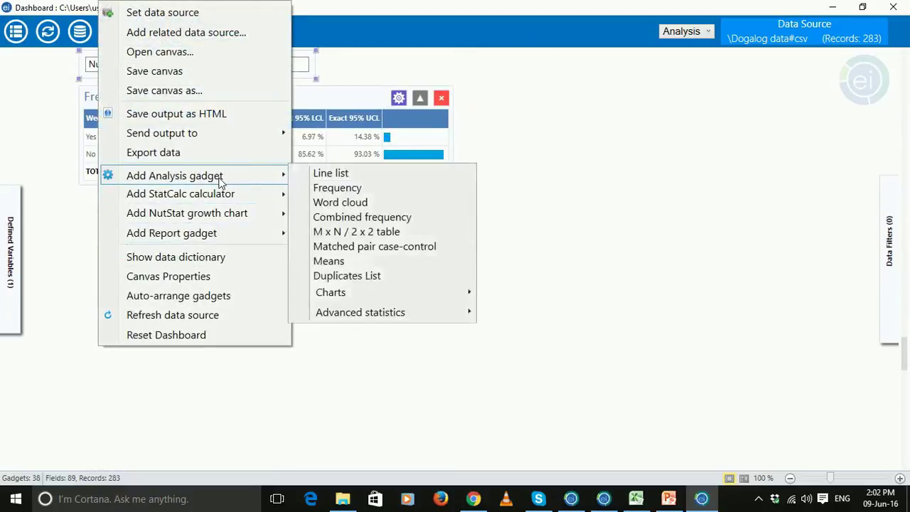
left_click(347, 189)
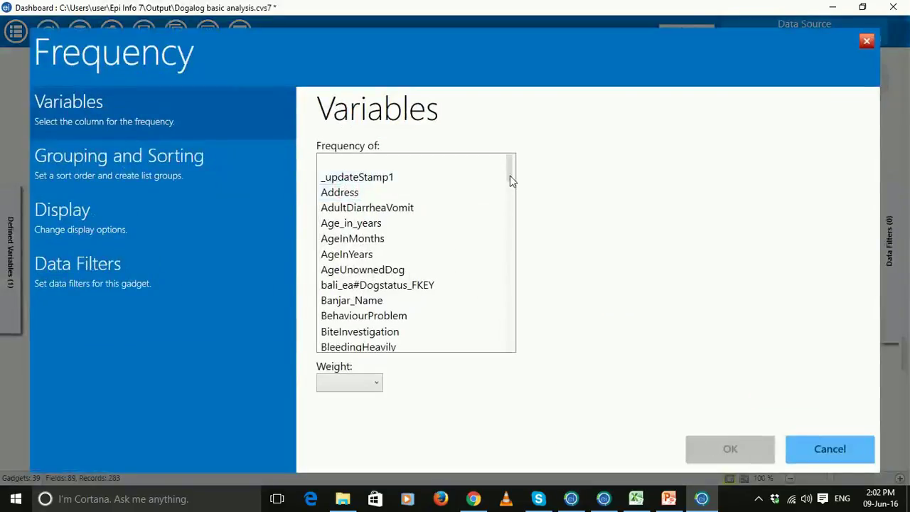
left_click_drag(508, 178, 498, 221)
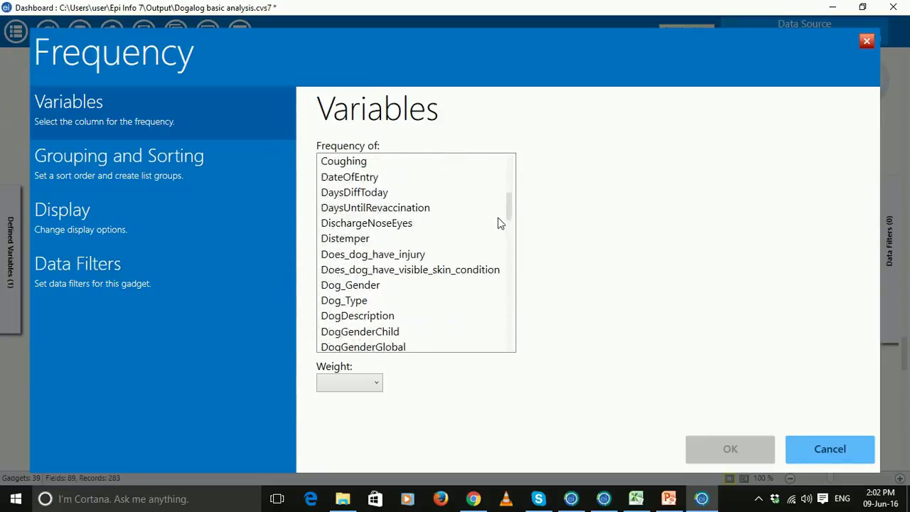
left_click(370, 291)
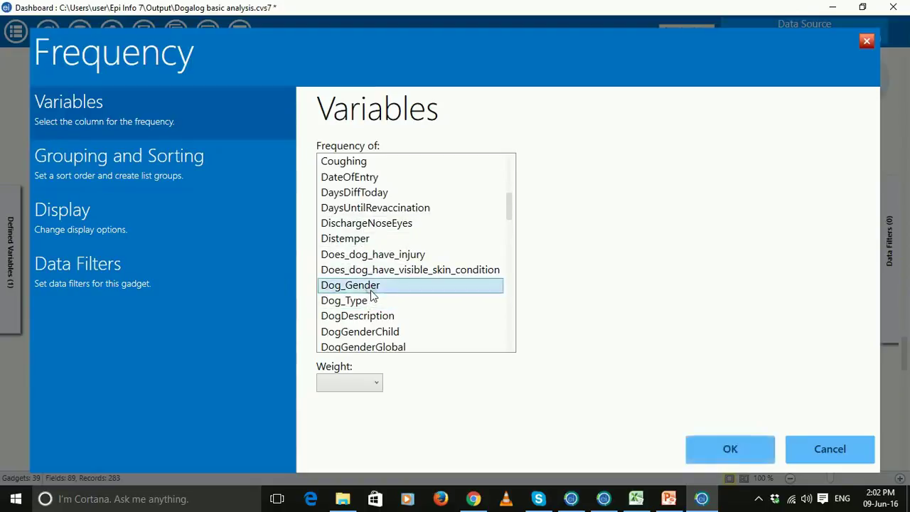
left_click(728, 450)
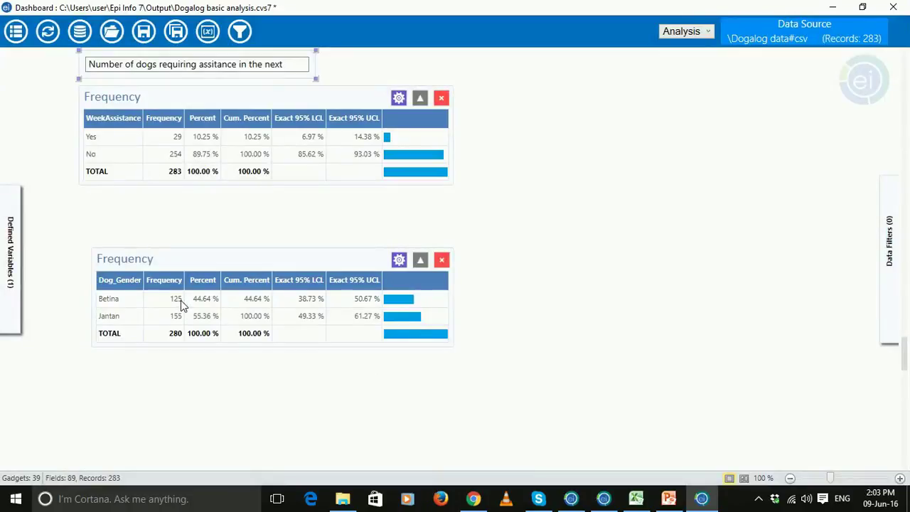
- Add a Data Filter where Banjar_Name is equal to Langon, leaving 48 records
scroll(498, 274, "up", 5)
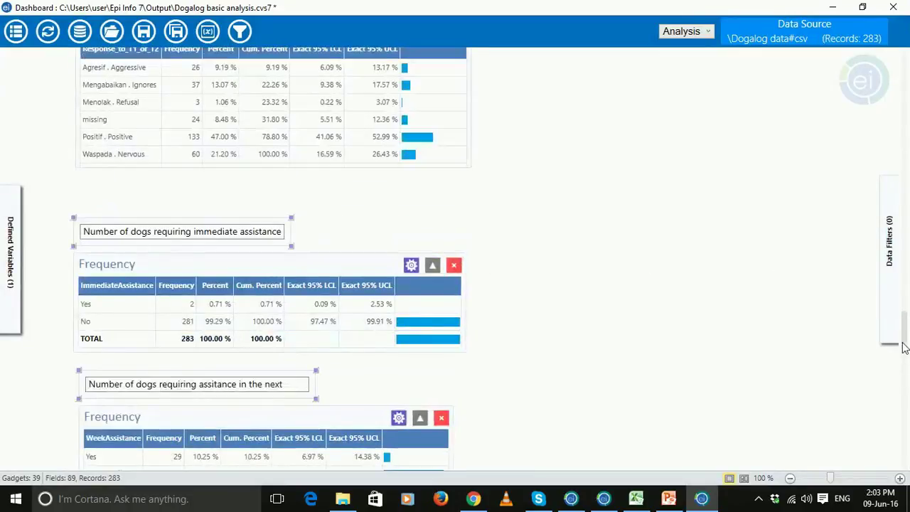
left_click_drag(904, 347, 904, 62)
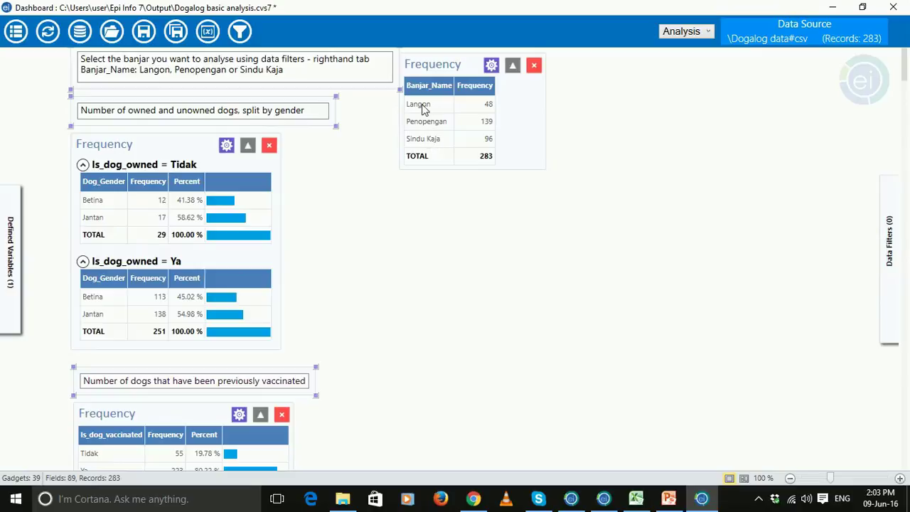
mouse_move(901, 340)
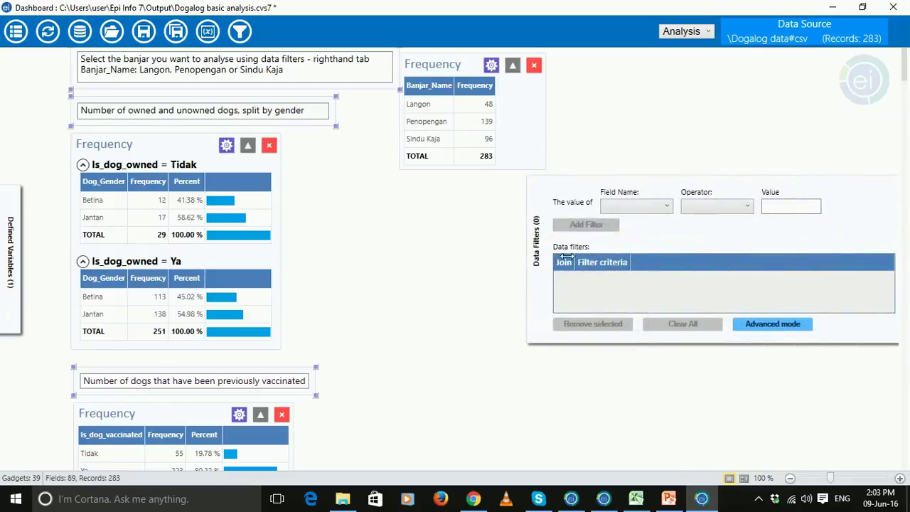
left_click(668, 209)
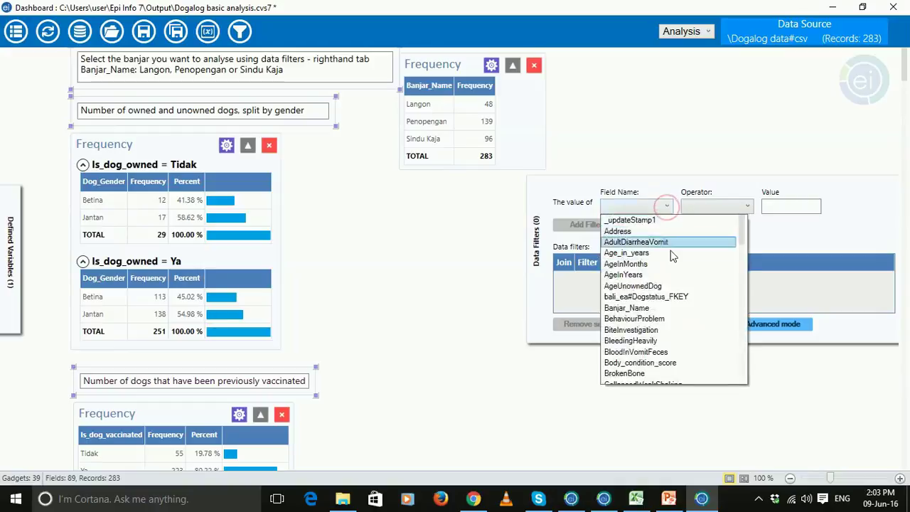
left_click(665, 314)
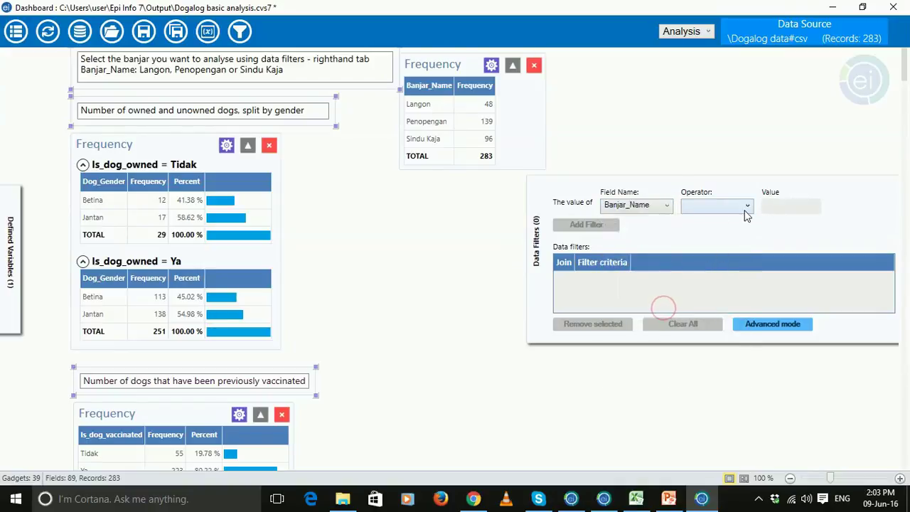
left_click(745, 208)
left_click(742, 220)
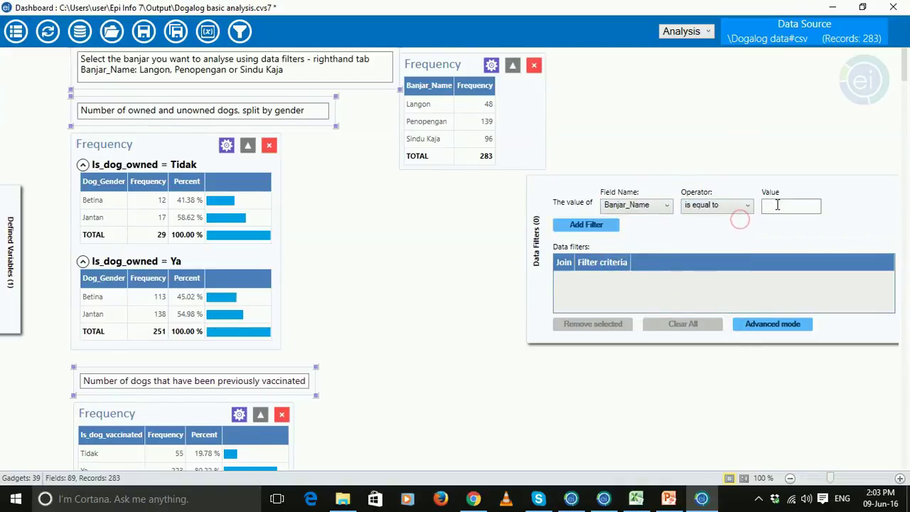
left_click(776, 206)
left_click(568, 225)
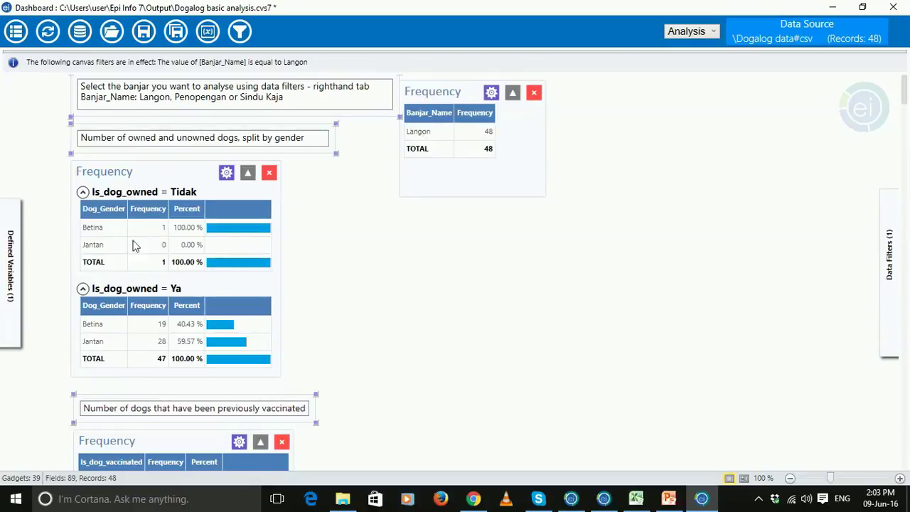
scroll(338, 343, "down", 15)
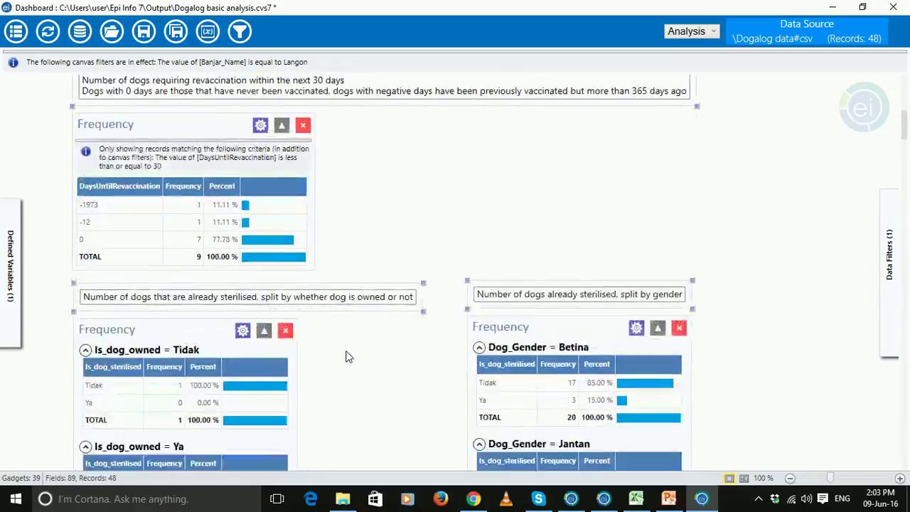
scroll(349, 356, "up", 15)
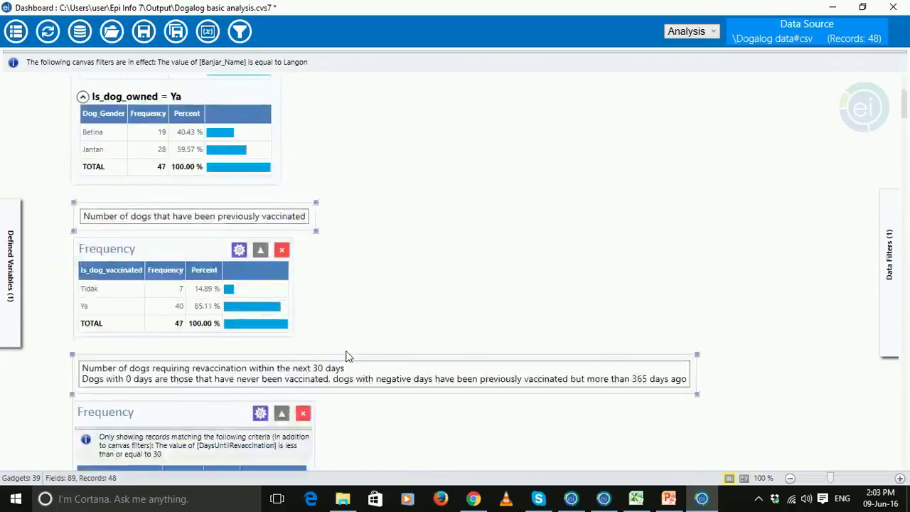
mouse_move(899, 253)
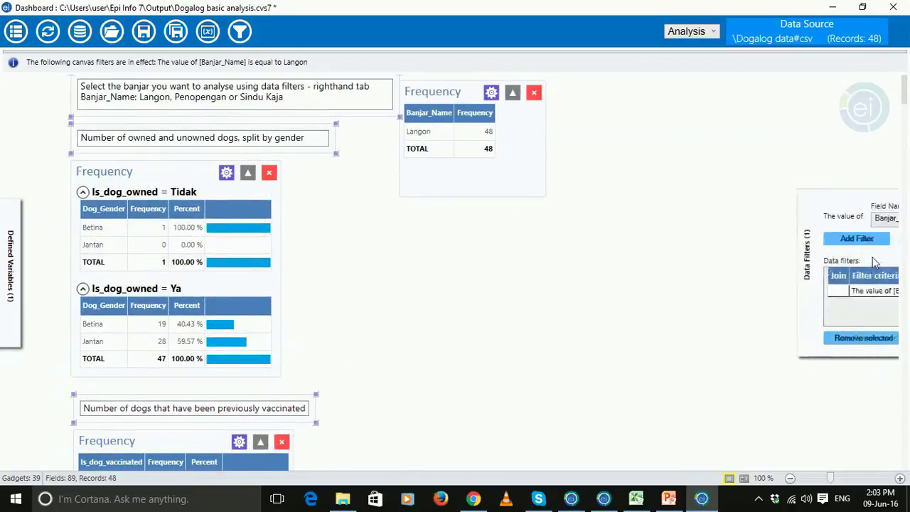
- Swap the Langon filter for Banjar_Name is equal to Penopengan, leaving 139 records
left_click(569, 293)
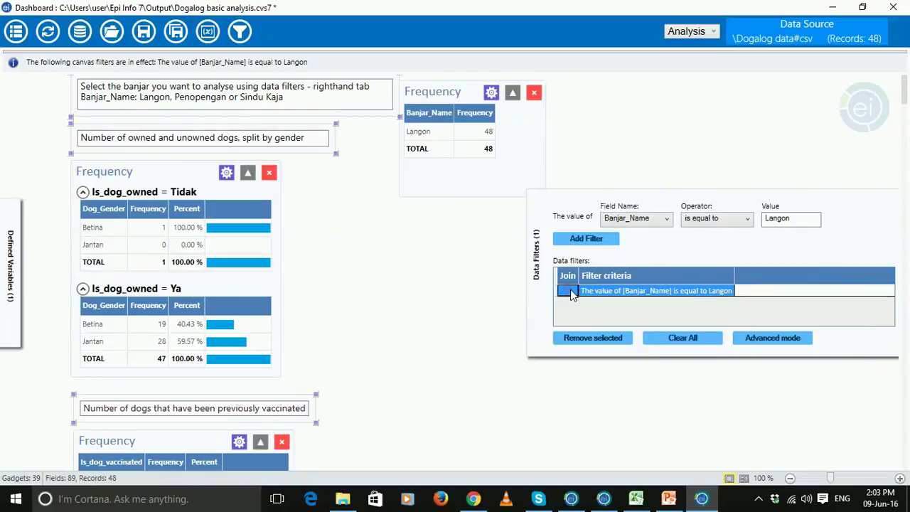
left_click(583, 341)
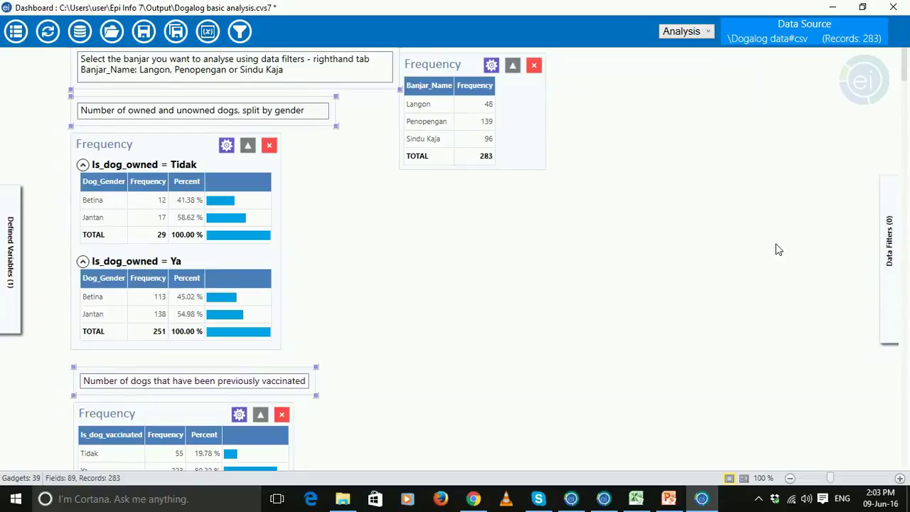
mouse_move(901, 262)
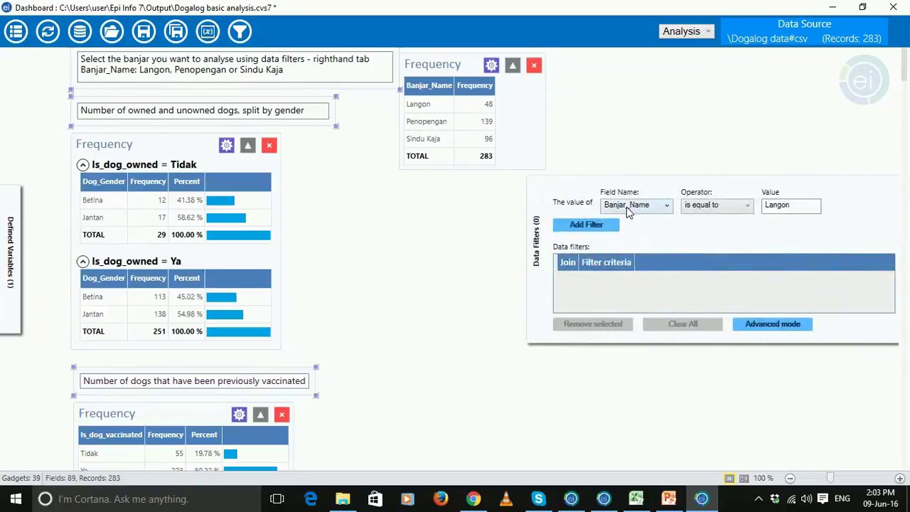
double_click(795, 206)
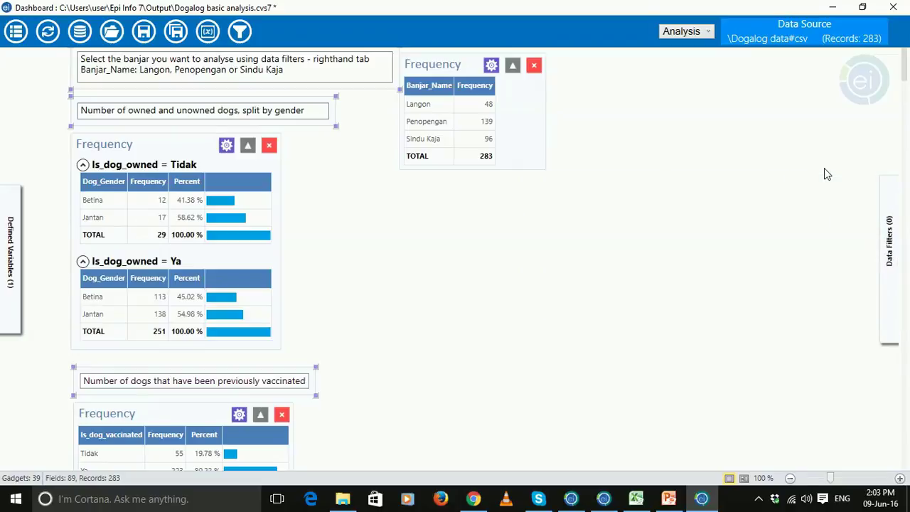
mouse_move(889, 246)
type("Pen")
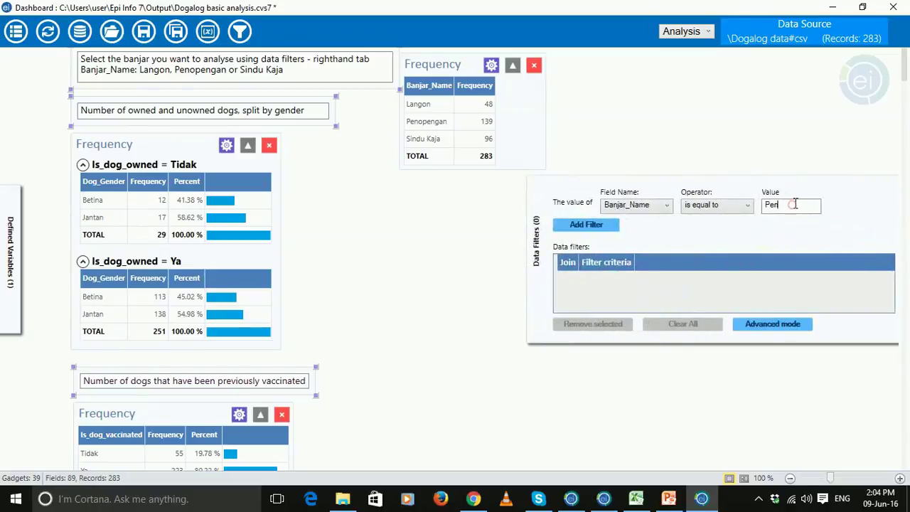
type("opengan")
left_click(610, 227)
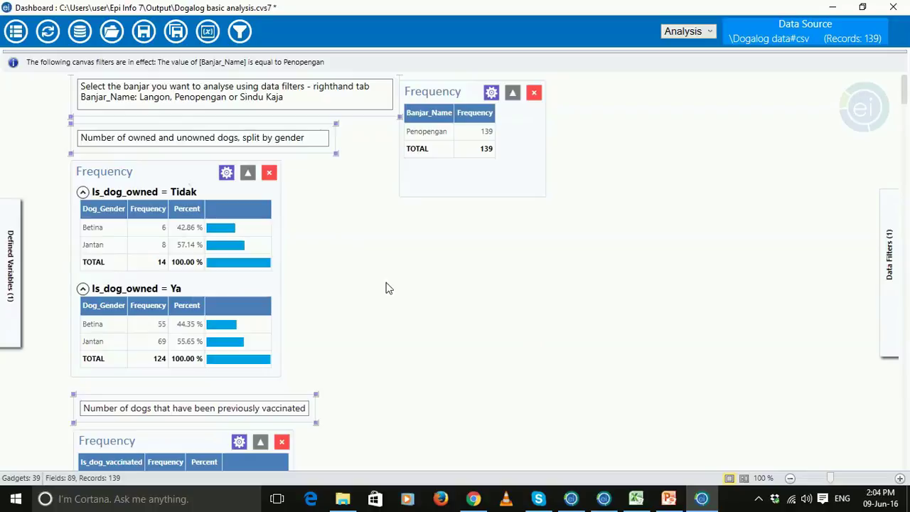
right_click(367, 278)
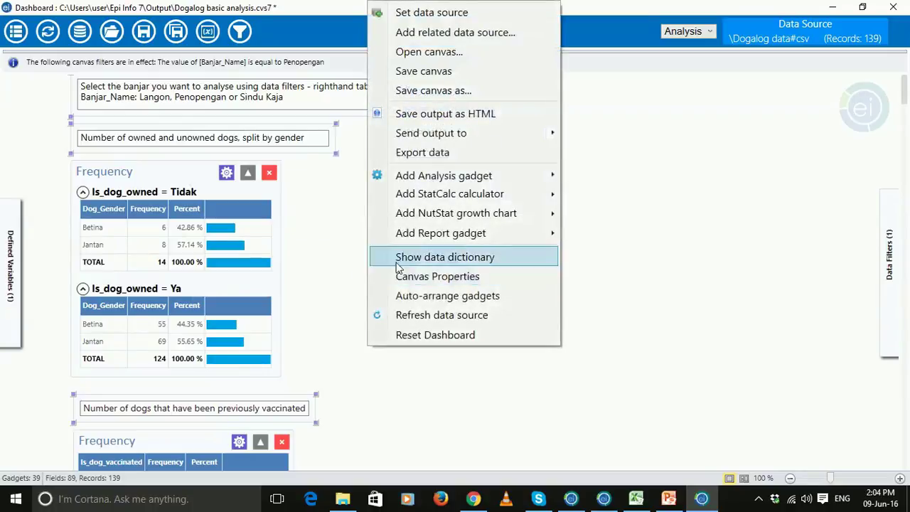
- Send the dashboard output to Microsoft Excel and scroll through its frequency tables
mouse_move(431, 135)
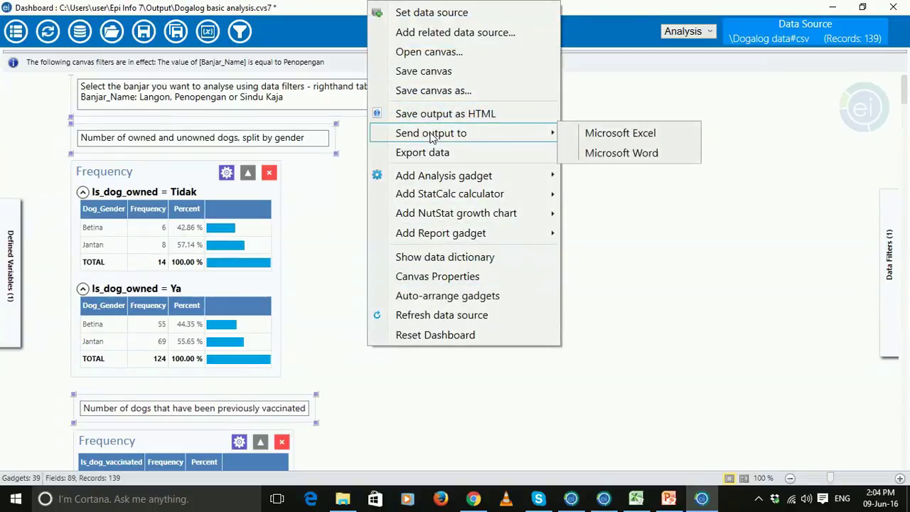
left_click(620, 135)
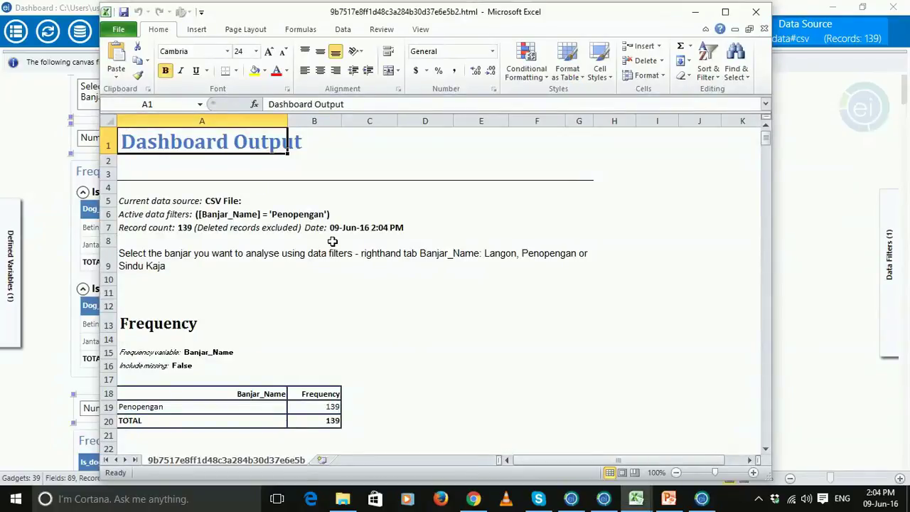
scroll(229, 254, "down", 4)
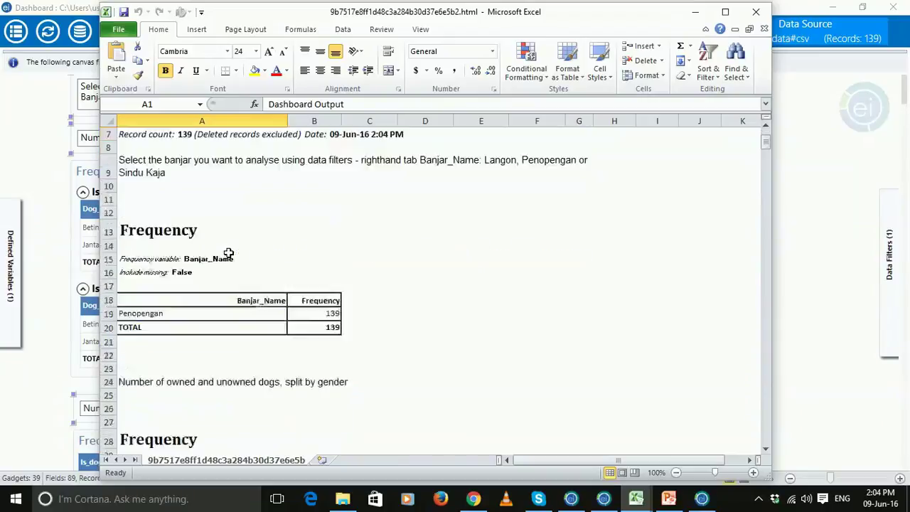
scroll(229, 254, "down", 5)
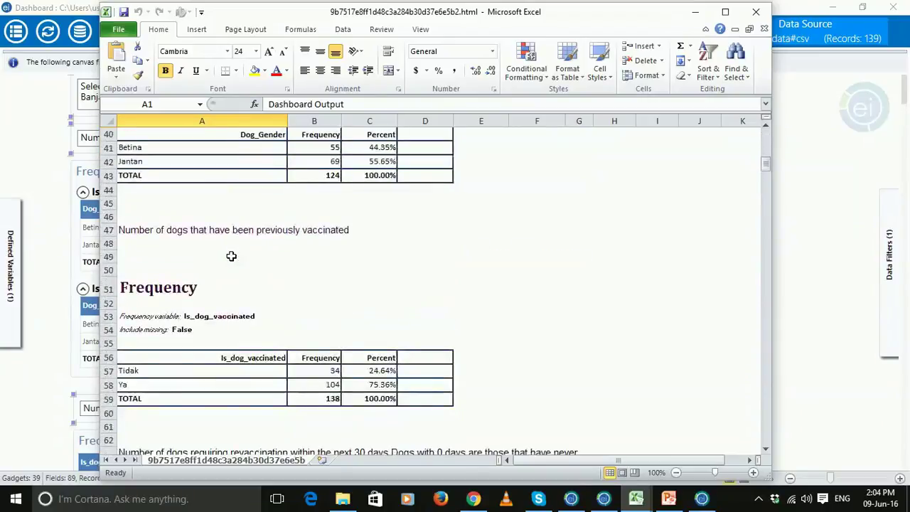
scroll(231, 256, "down", 20)
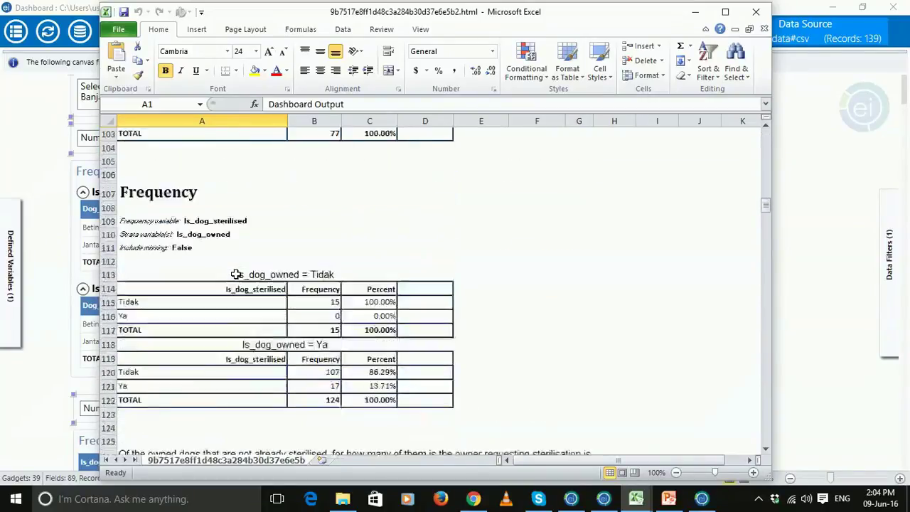
scroll(236, 275, "down", 12)
left_click_drag(768, 236, 766, 135)
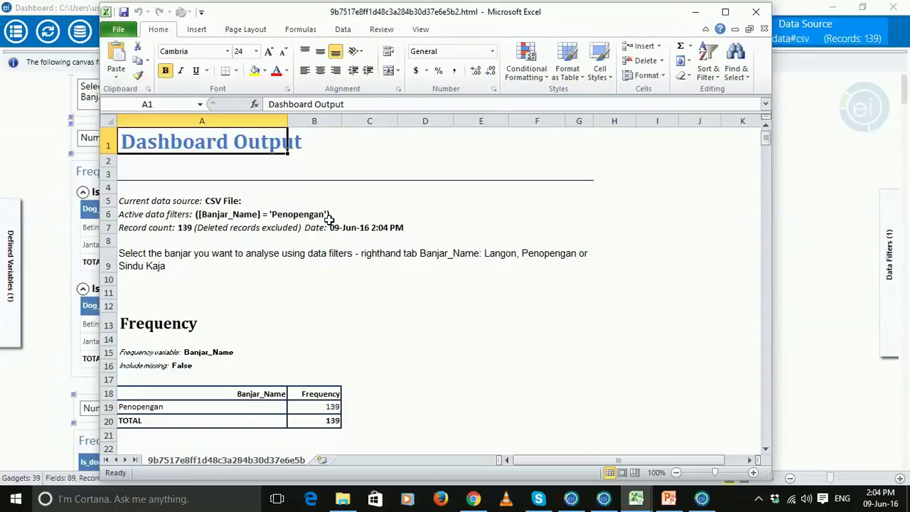
left_click(759, 502)
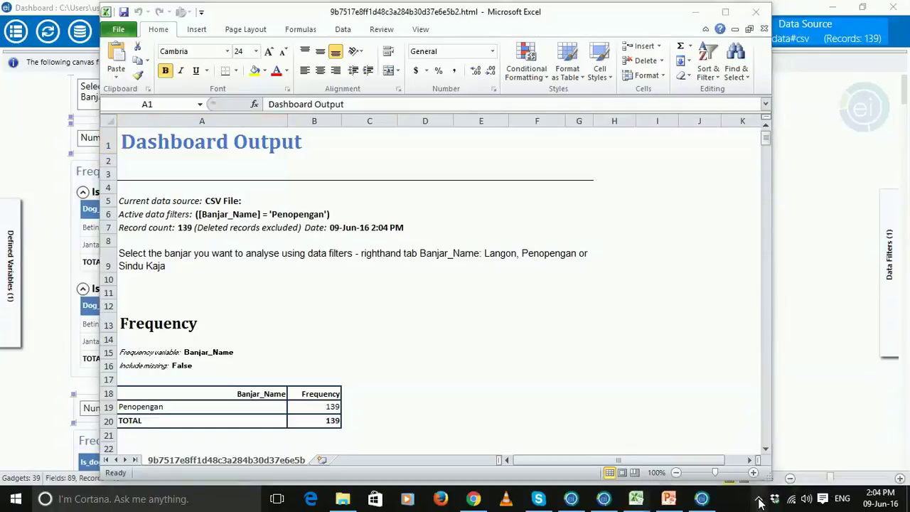
left_click(747, 445)
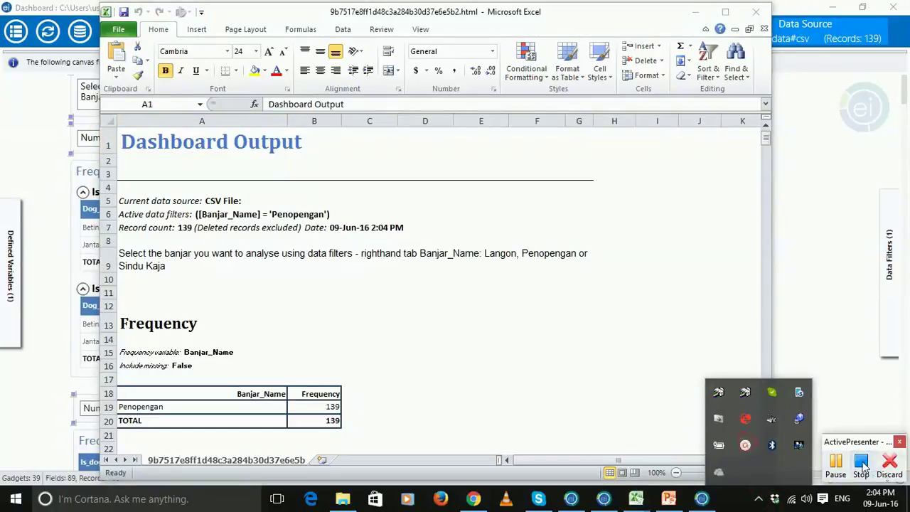